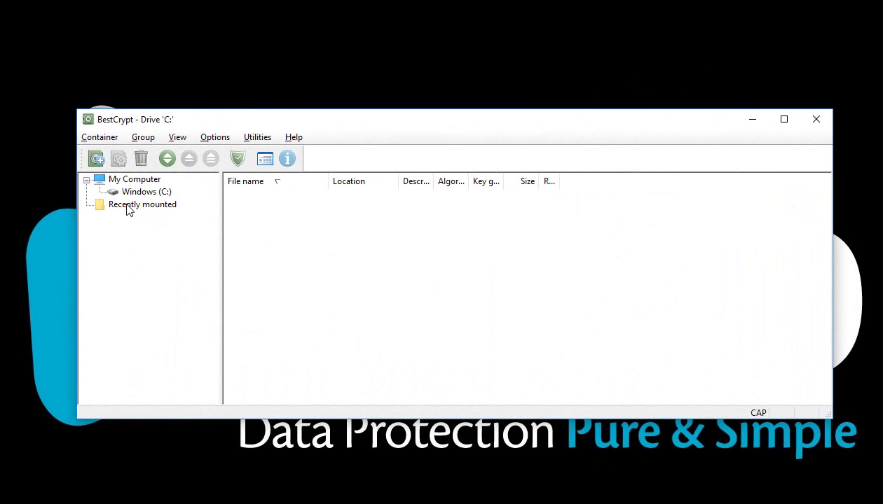
# Create a new 100 MB container in Documents with the description 'PKI'
pyautogui.click(100, 138)
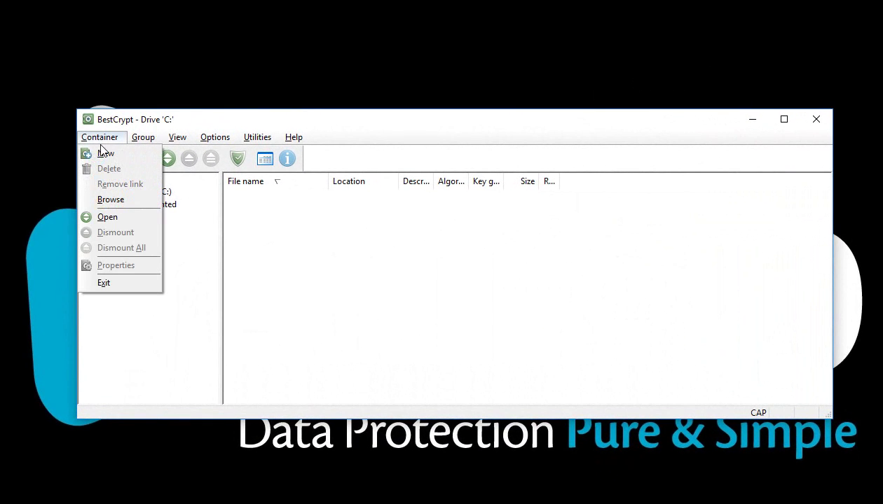
pyautogui.click(104, 155)
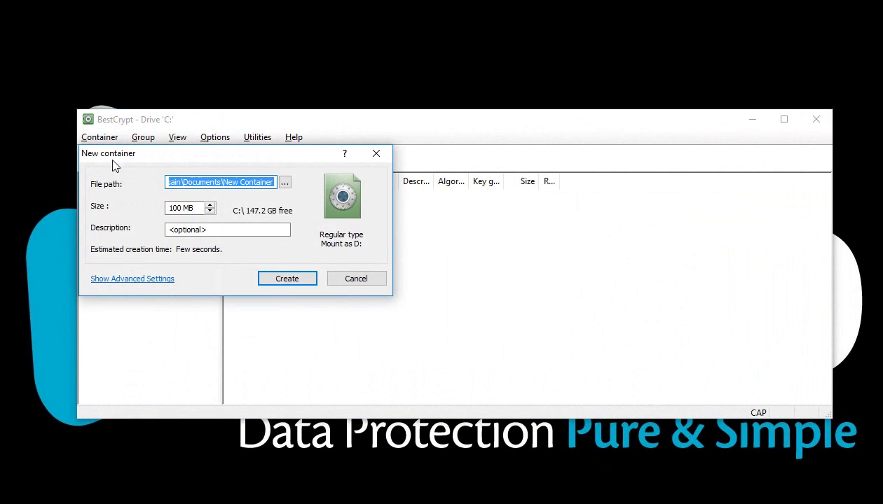
pyautogui.moveTo(219, 181); pyautogui.dragTo(279, 181)
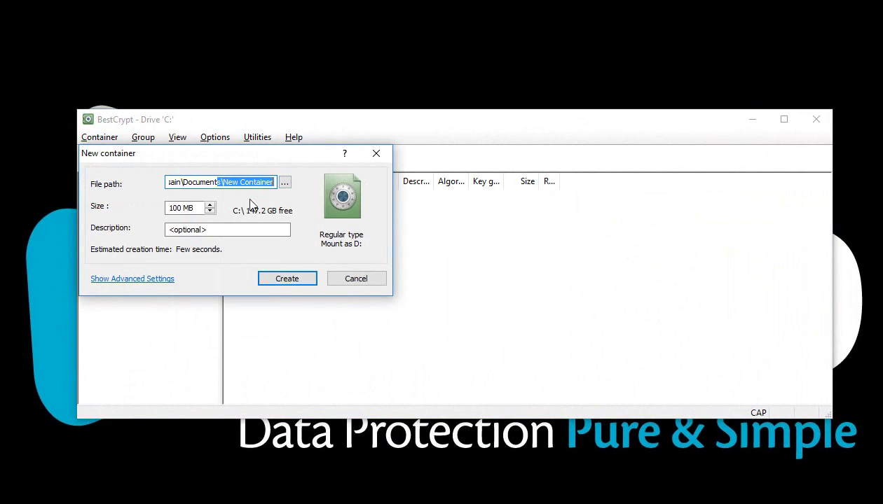
pyautogui.click(190, 209)
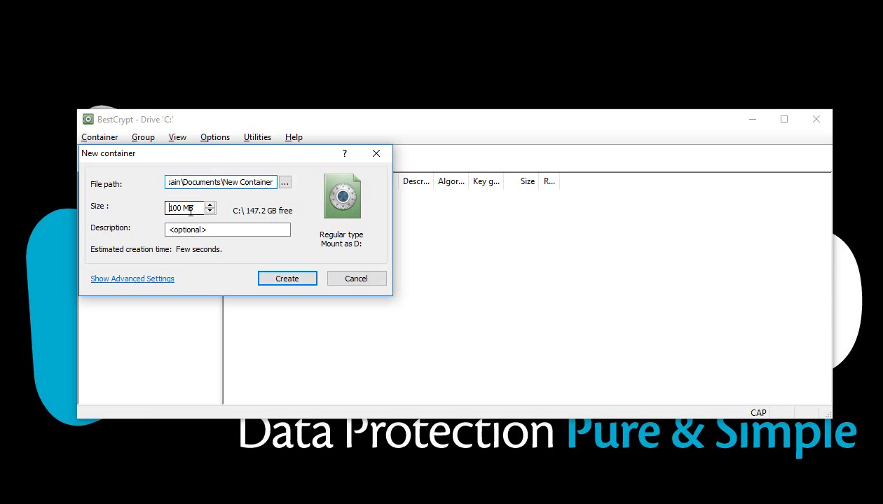
pyautogui.doubleClick(224, 229)
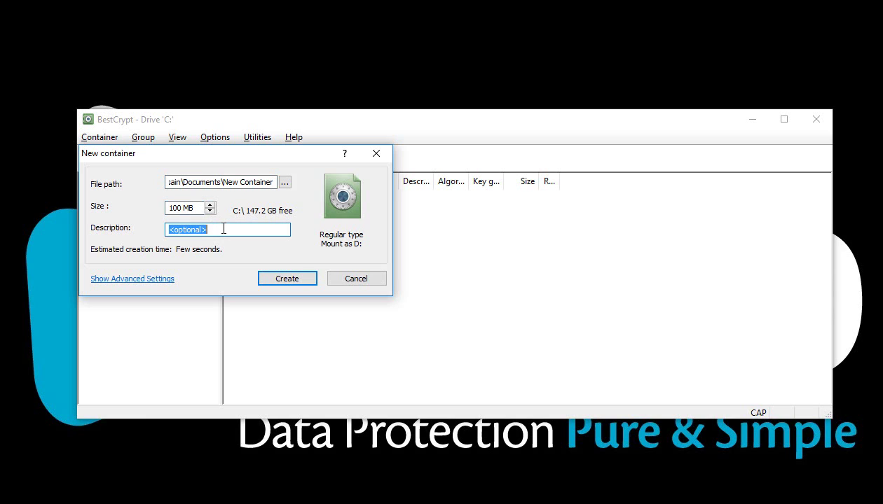
pyautogui.write('PKI')
pyautogui.click(270, 280)
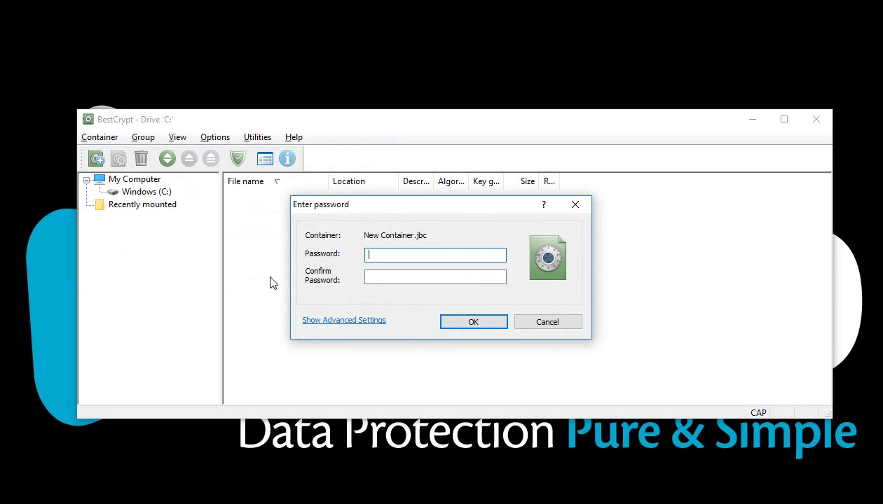
# Switch the container's encryption scheme to Public Key Encryption, cancelling the online key search
pyautogui.click(327, 321)
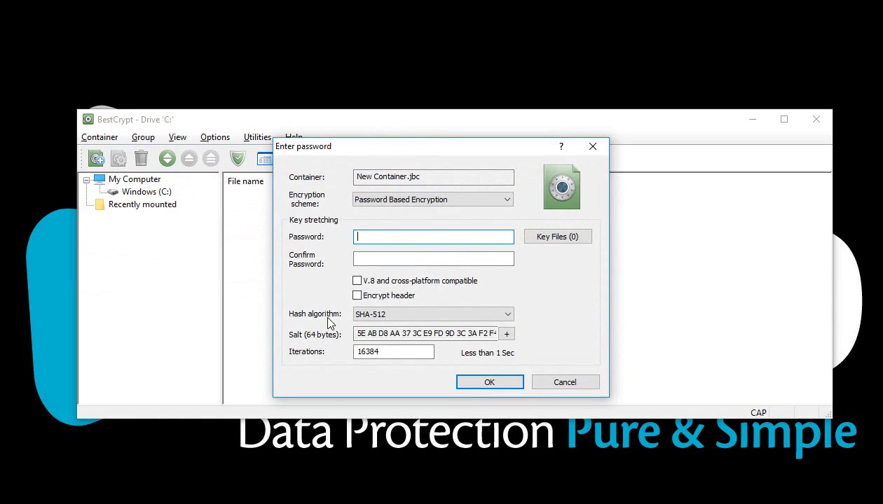
pyautogui.click(490, 201)
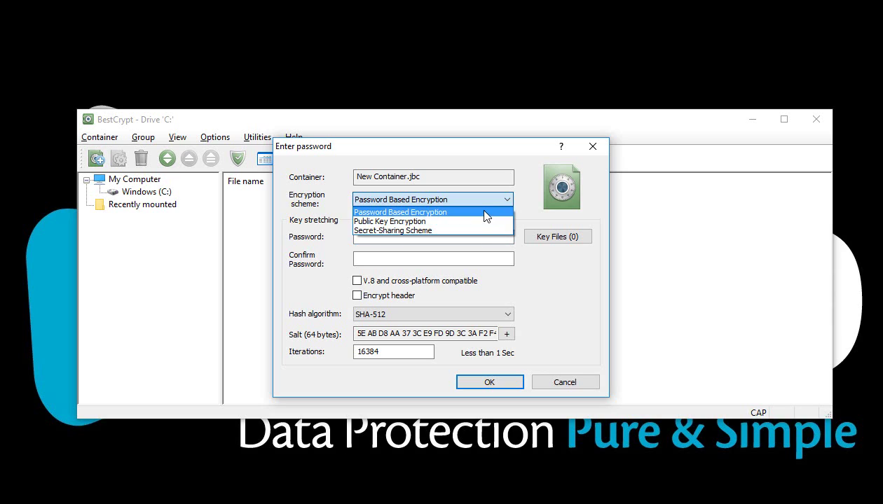
pyautogui.click(485, 221)
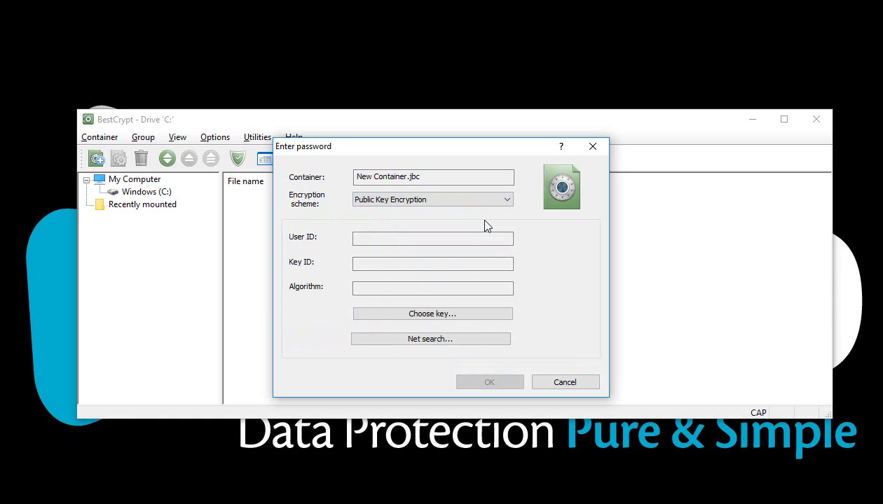
pyautogui.click(452, 341)
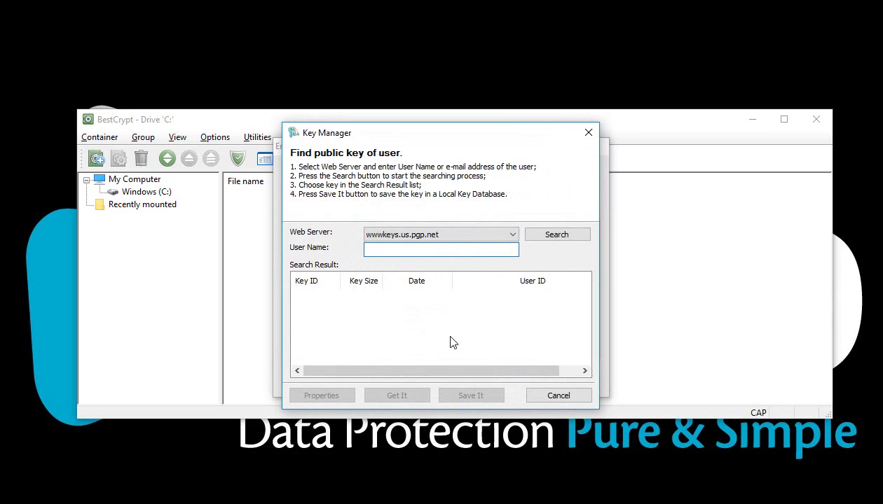
pyautogui.click(550, 397)
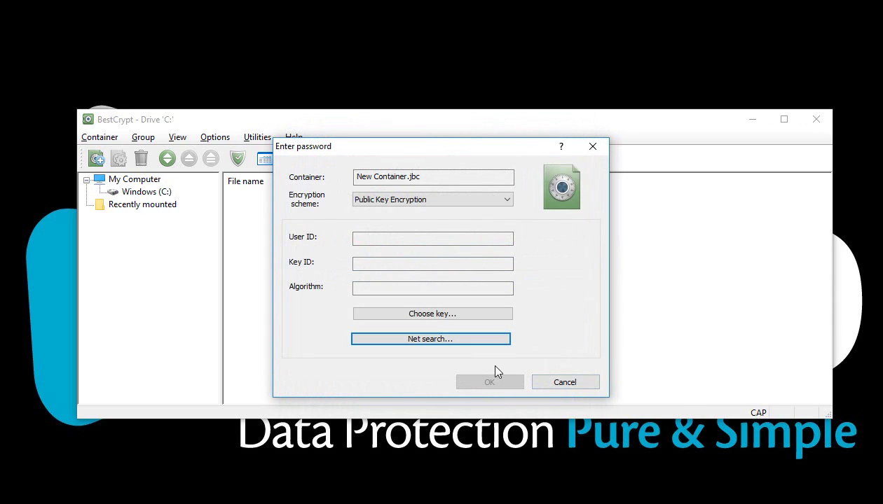
# Encrypt the container with the CN=Jim public key from BC Key Manager
pyautogui.click(431, 315)
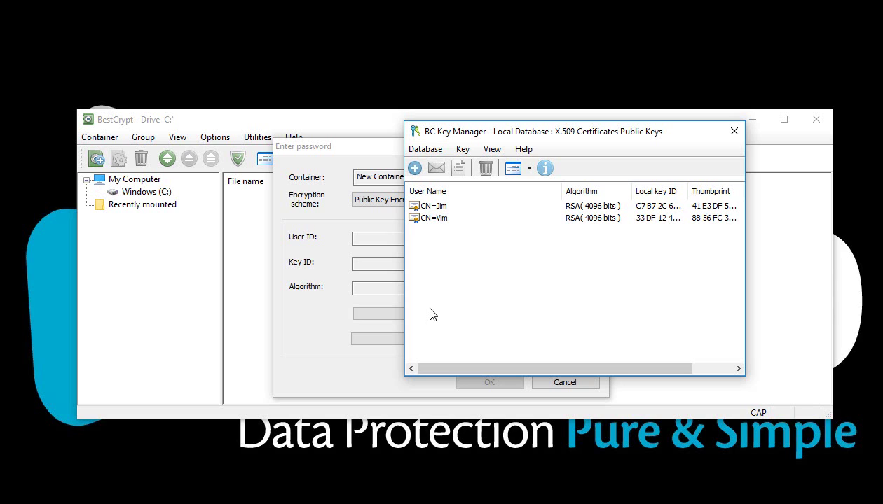
pyautogui.click(438, 206)
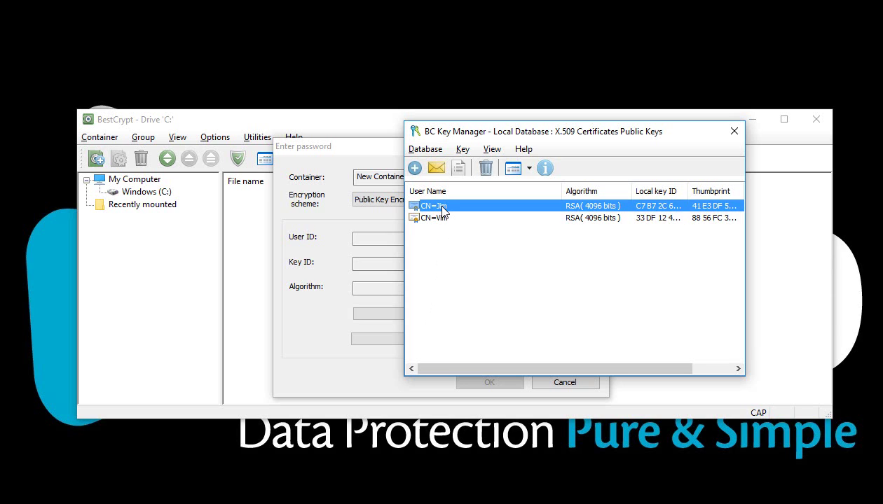
pyautogui.doubleClick(438, 206)
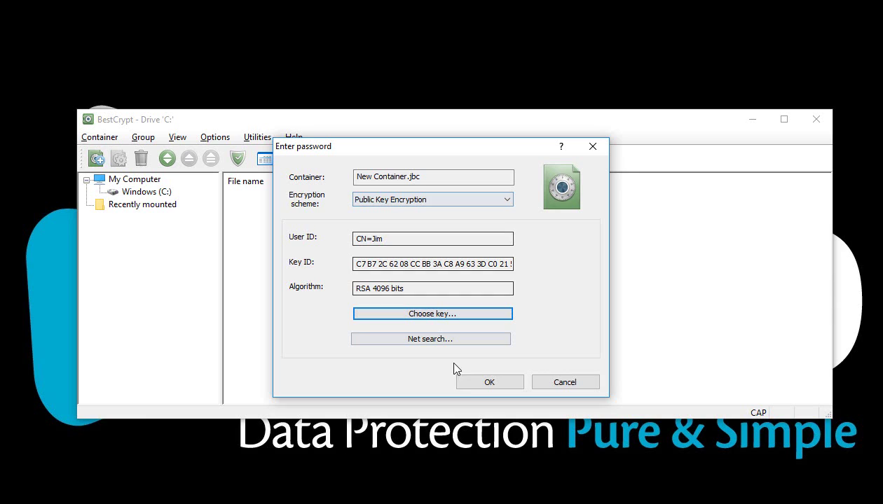
pyautogui.click(464, 382)
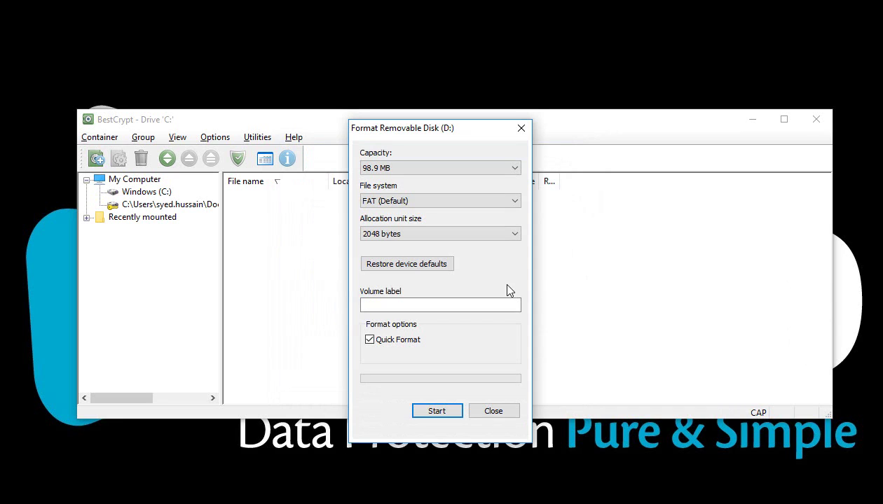
# Format the newly mounted disk D: and close the format window
pyautogui.click(438, 414)
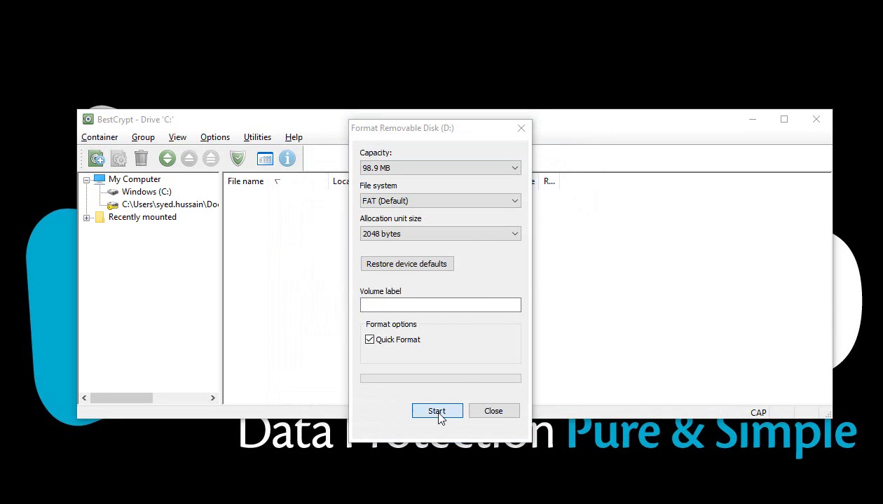
pyautogui.click(469, 279)
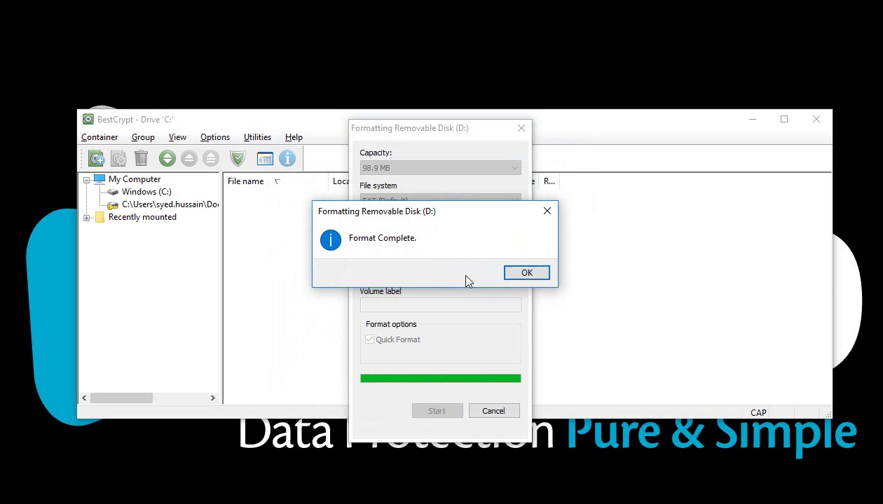
pyautogui.click(525, 275)
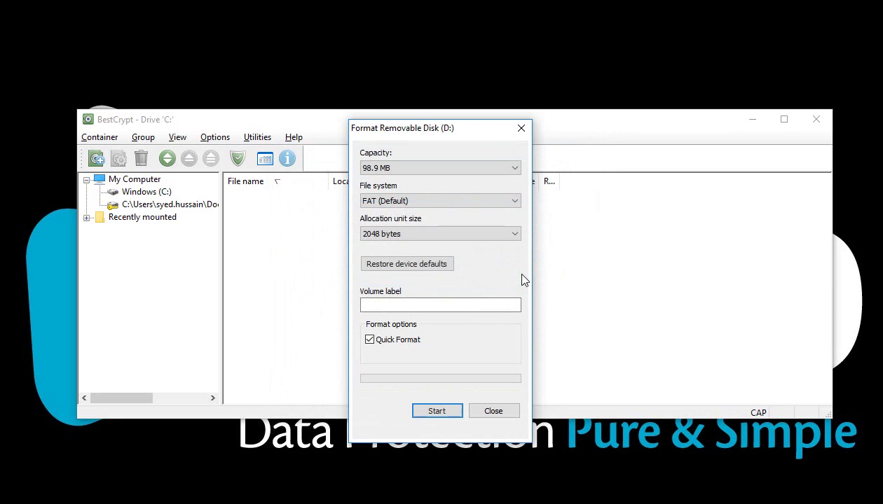
pyautogui.click(494, 411)
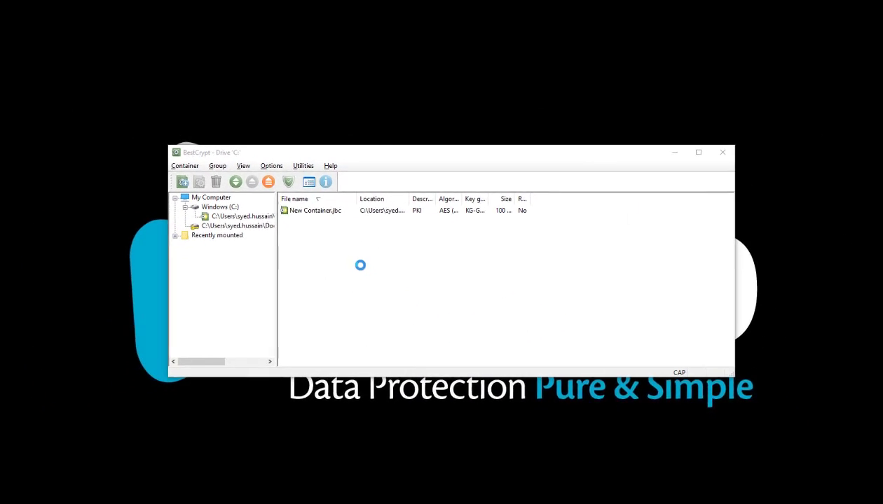
# Close the D: window and dismount New Container.jbc
pyautogui.click(799, 179)
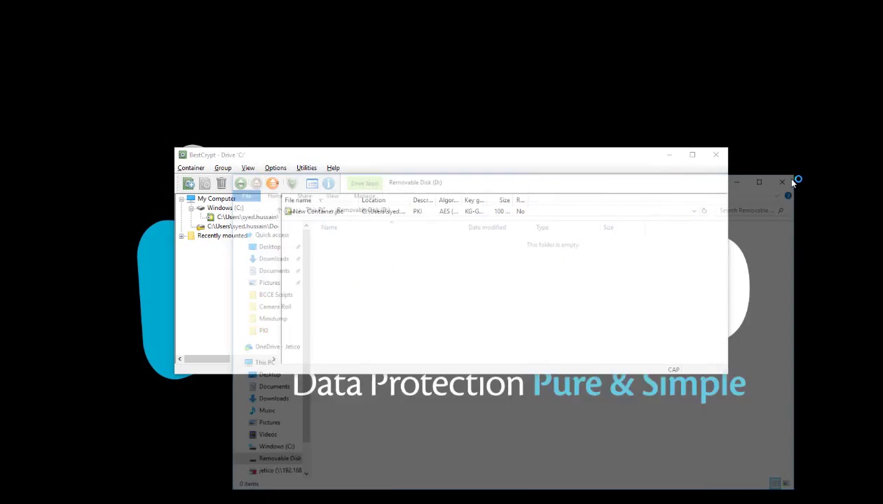
pyautogui.click(343, 213)
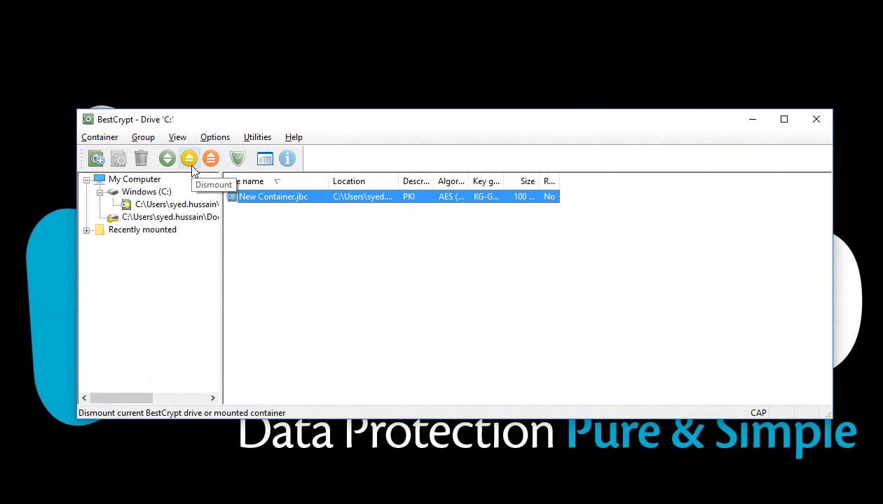
pyautogui.click(190, 160)
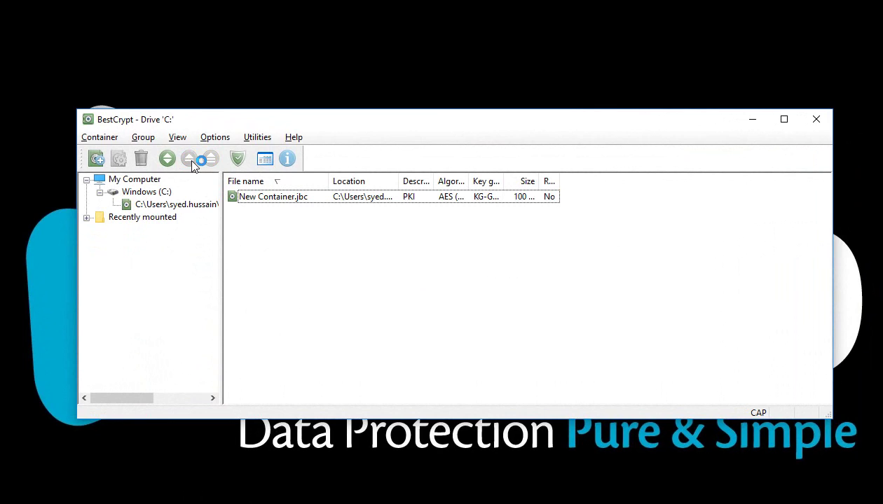
# Open New Container.jbc's User passwords properties and unlock them with the first user's .p12 private key
pyautogui.rightClick(254, 197)
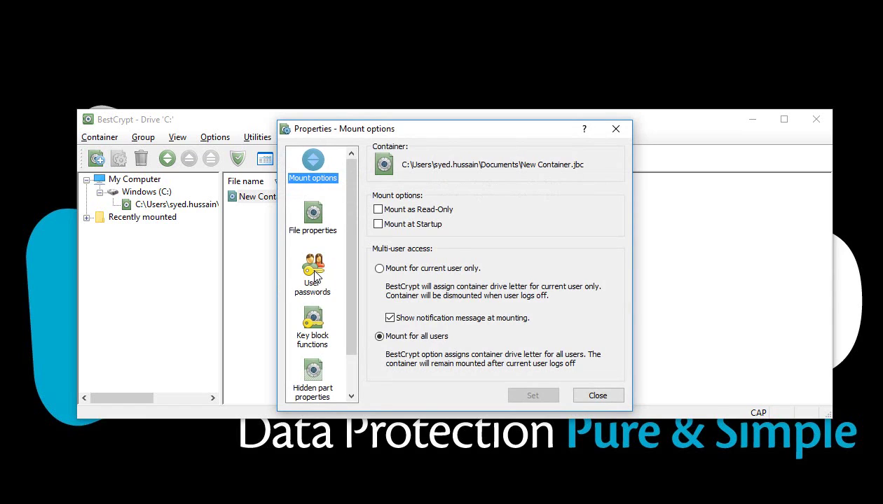
pyautogui.click(314, 272)
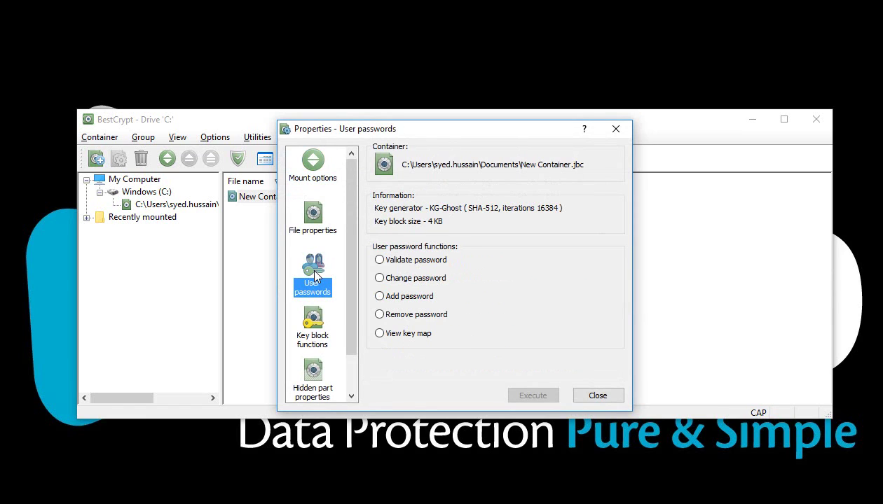
pyautogui.click(380, 298)
pyautogui.press('Return')
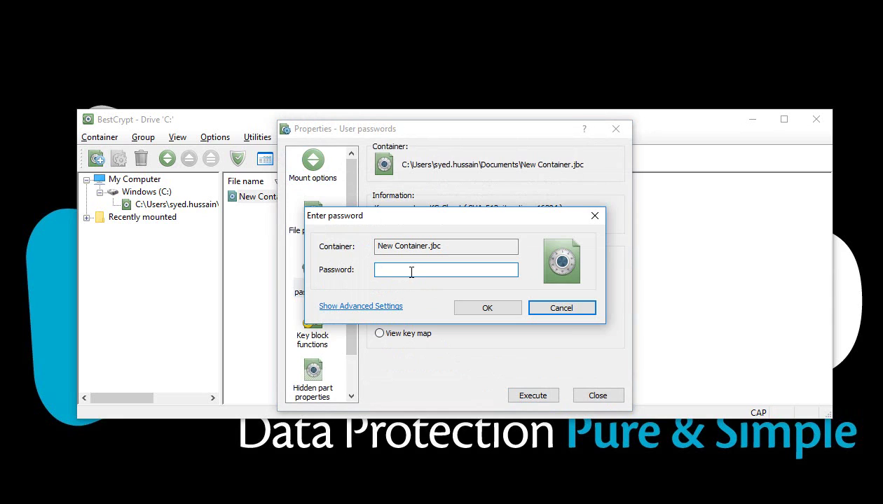
pyautogui.write('********')
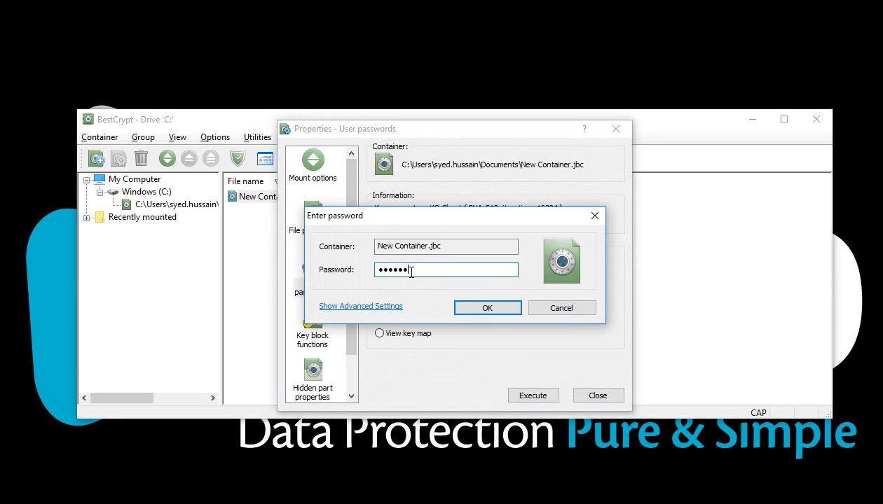
pyautogui.click(480, 309)
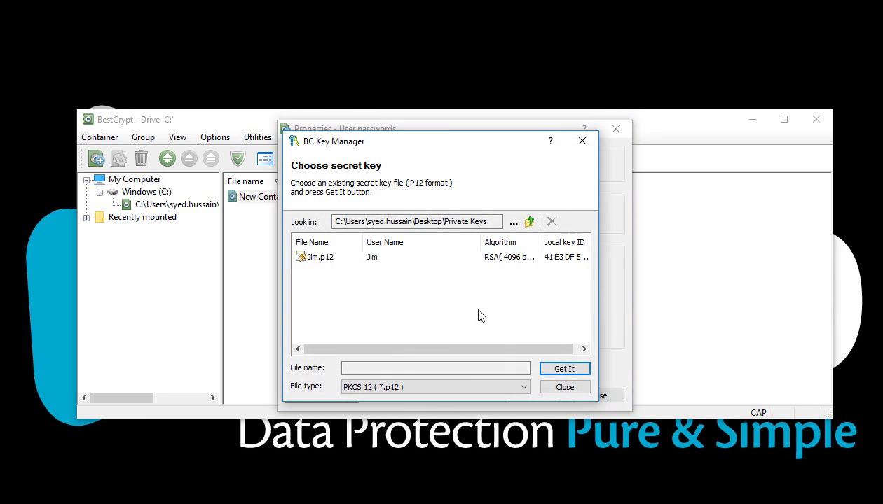
pyautogui.doubleClick(330, 264)
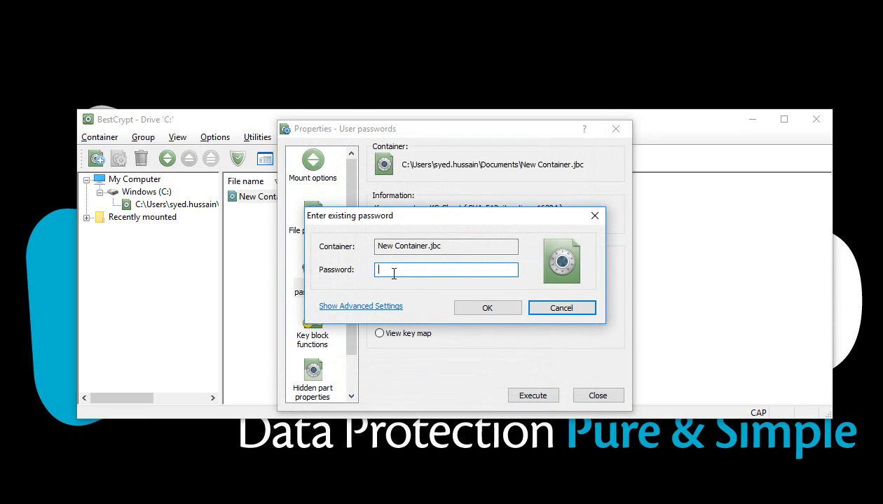
pyautogui.write('*********')
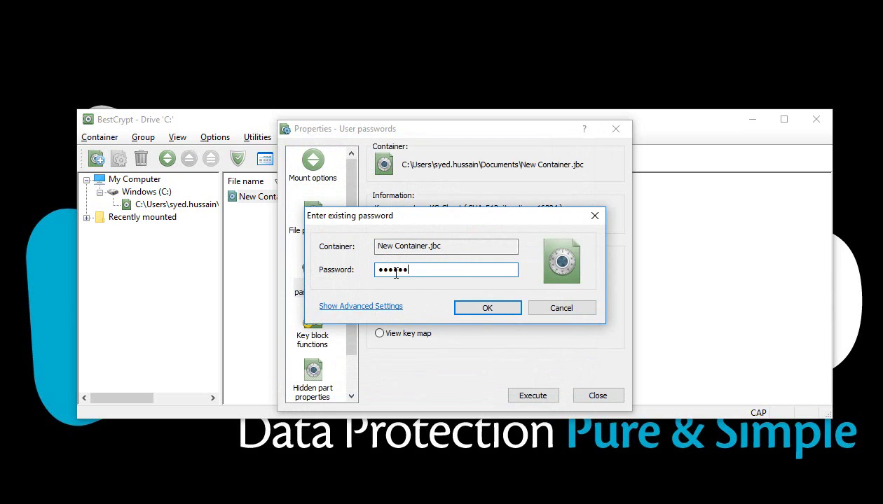
pyautogui.click(463, 307)
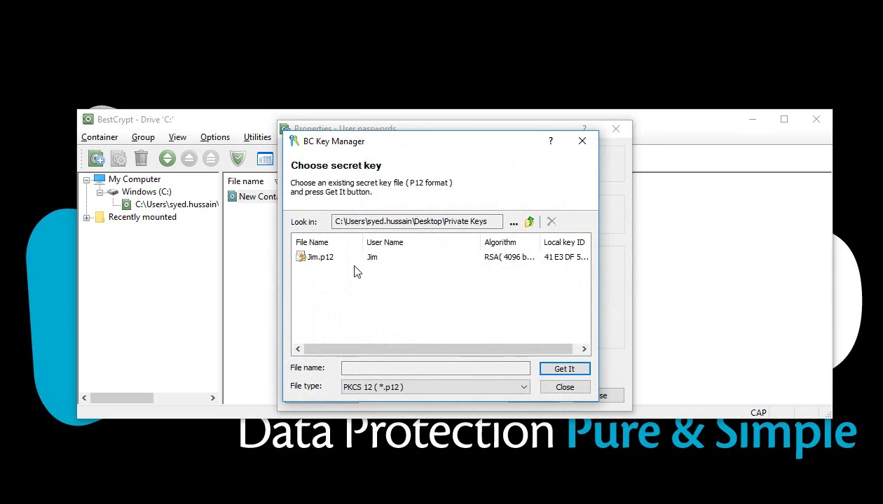
# Add the CN=Vim public key as a Public Key Encryption password, then close Properties
pyautogui.click(335, 265)
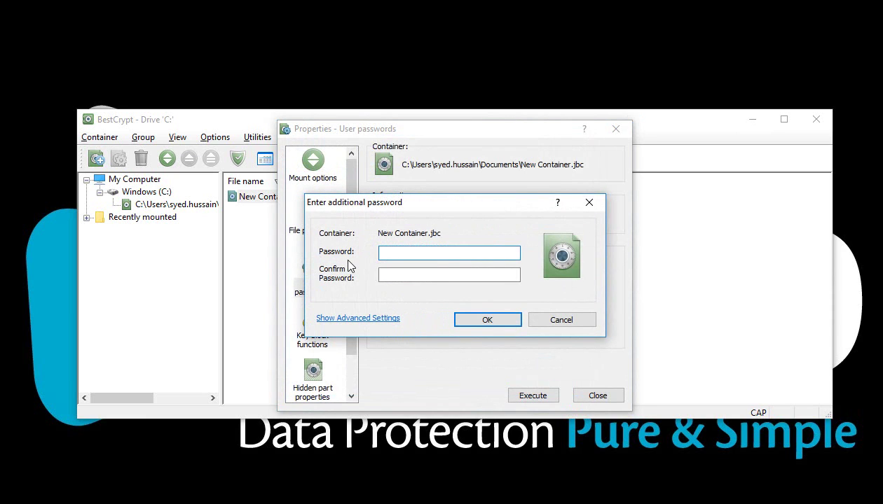
pyautogui.click(370, 319)
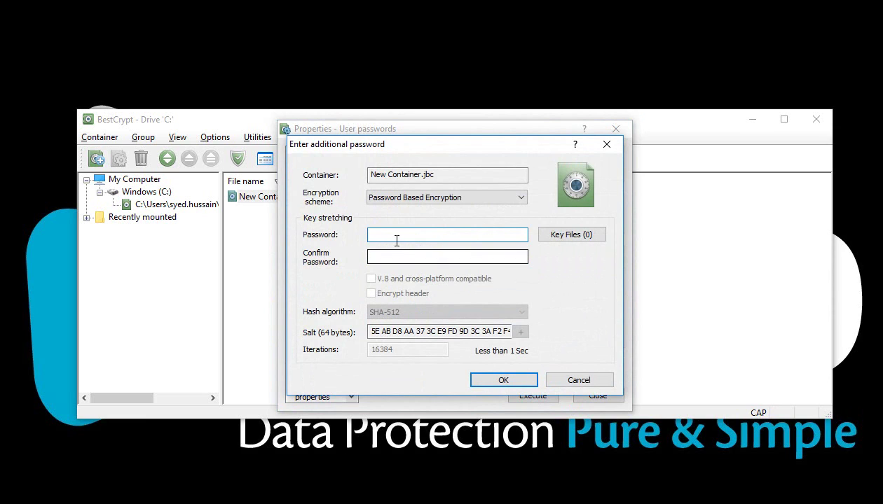
pyautogui.click(419, 199)
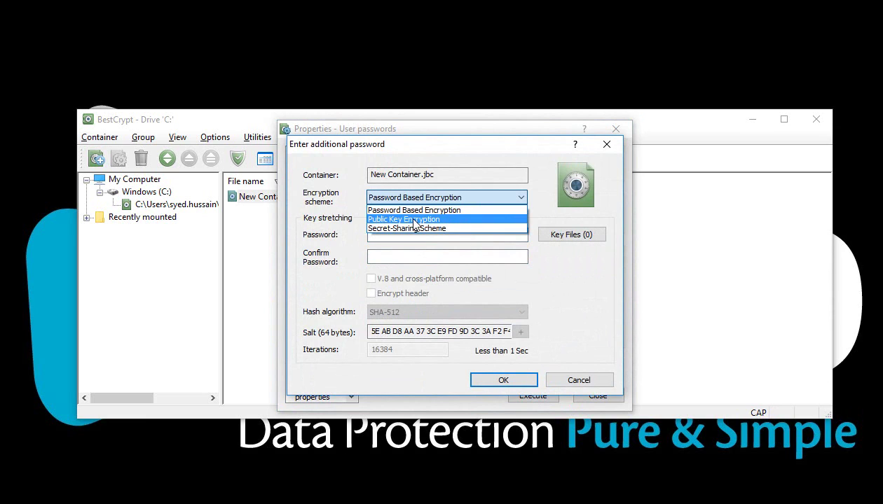
pyautogui.click(414, 216)
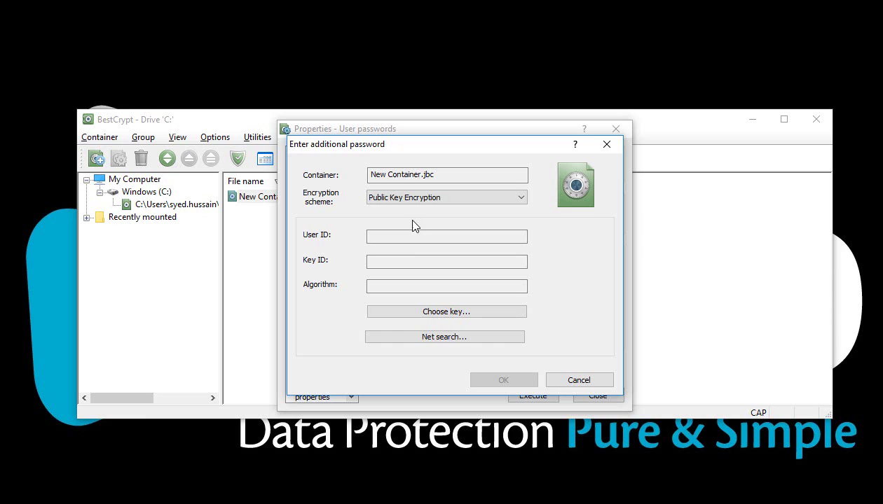
pyautogui.click(425, 313)
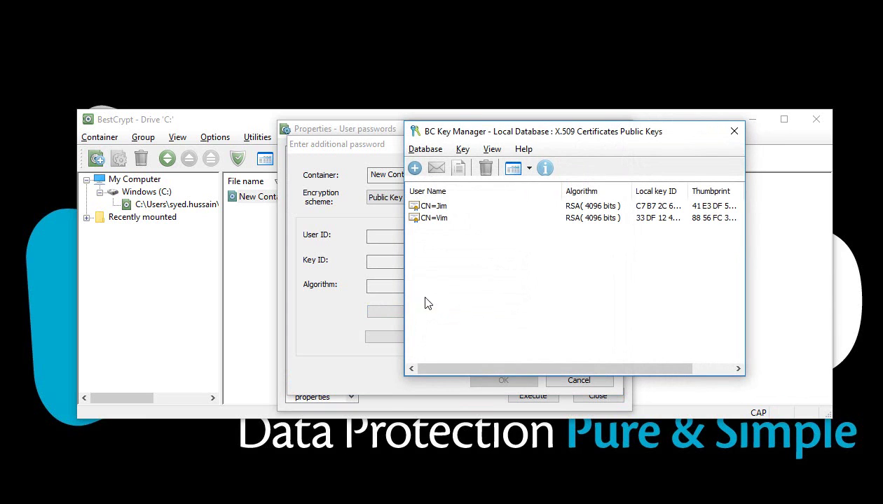
pyautogui.doubleClick(425, 219)
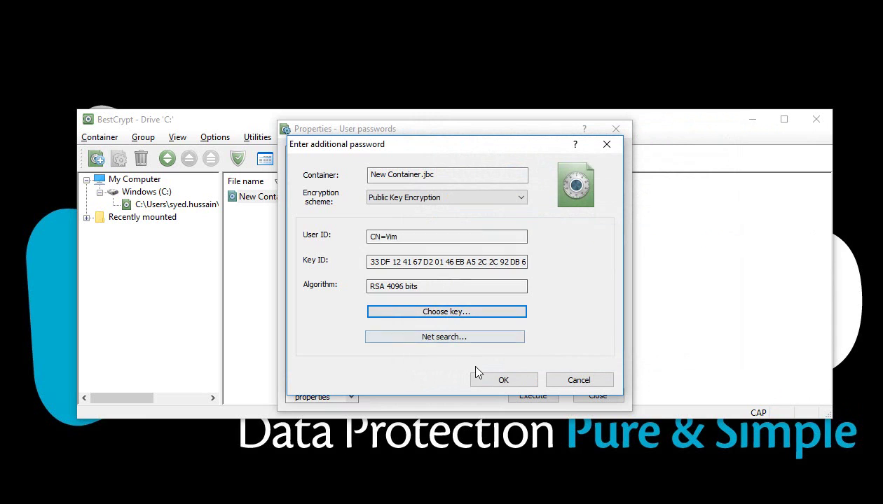
pyautogui.click(481, 379)
pyautogui.click(548, 303)
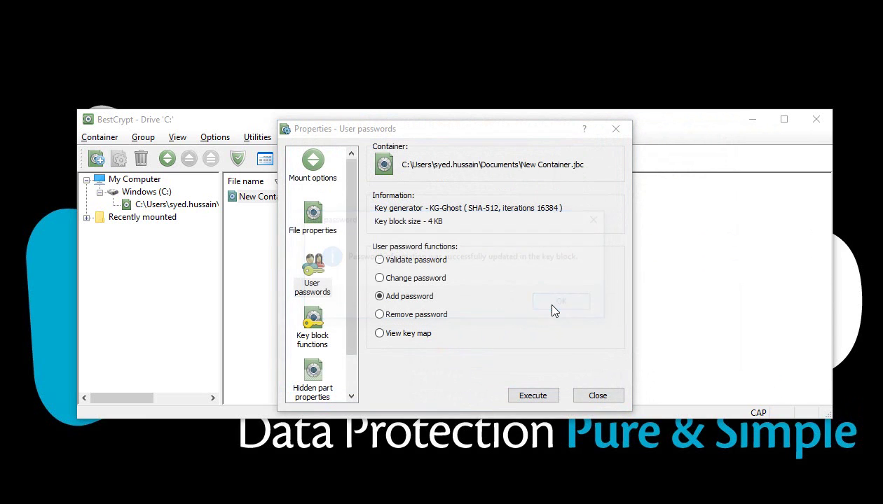
pyautogui.click(597, 396)
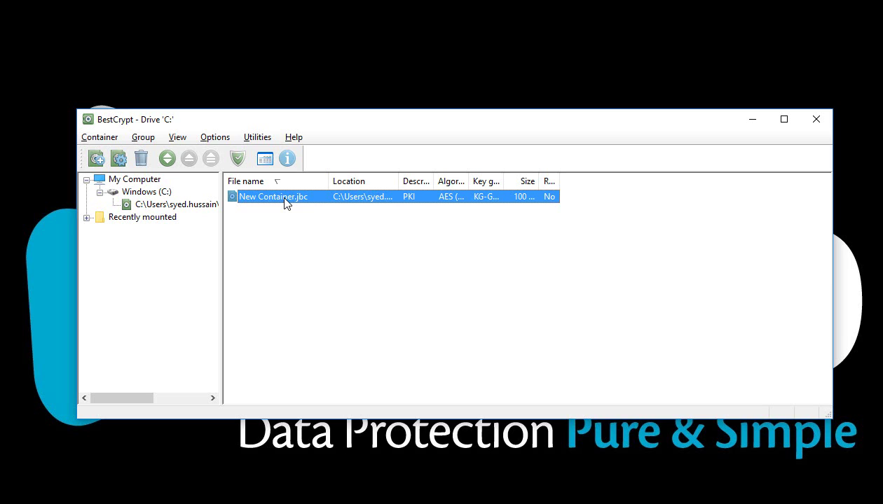
# Mount New Container.jbc as drive D: using the first user's .p12 private key
pyautogui.doubleClick(284, 200)
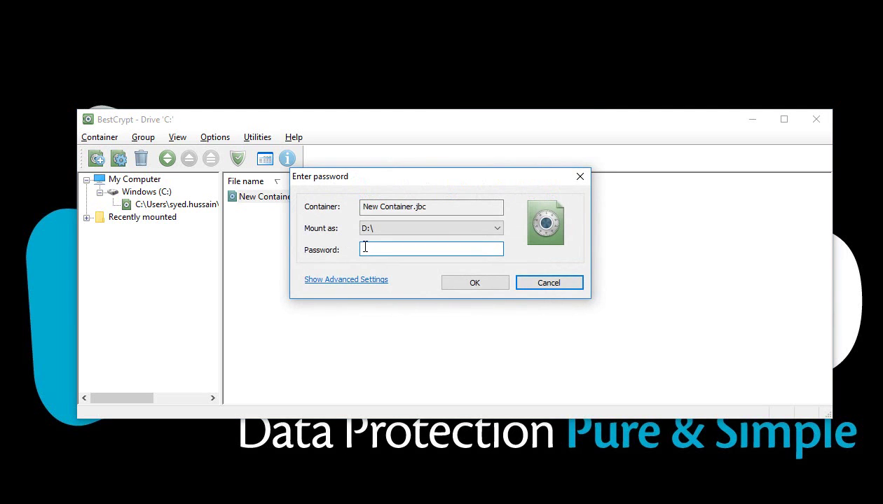
pyautogui.write('1234567')
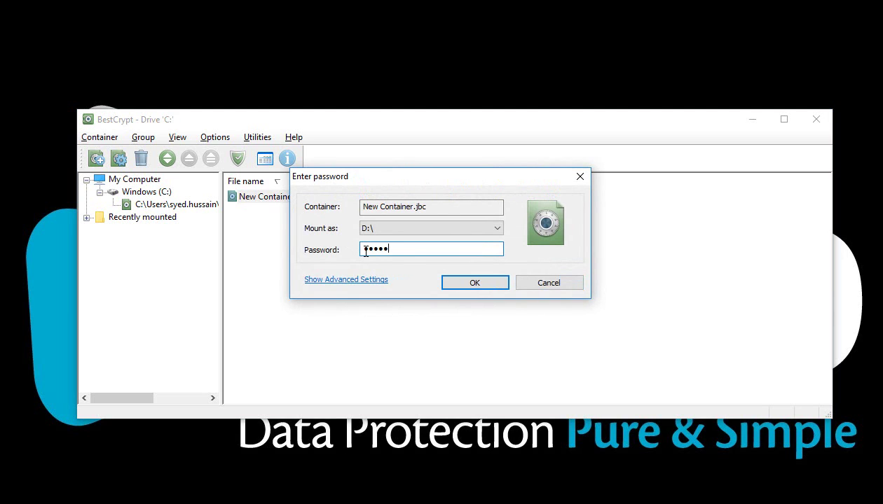
pyautogui.click(451, 283)
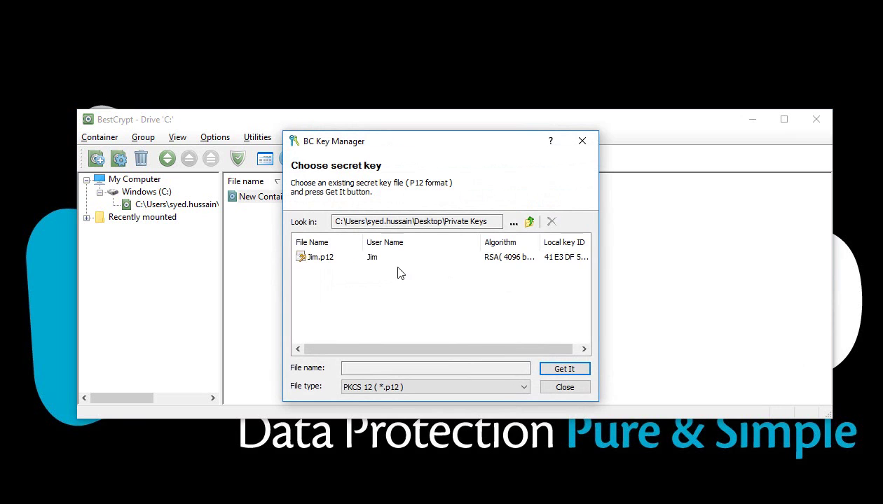
pyautogui.click(342, 260)
pyautogui.click(562, 369)
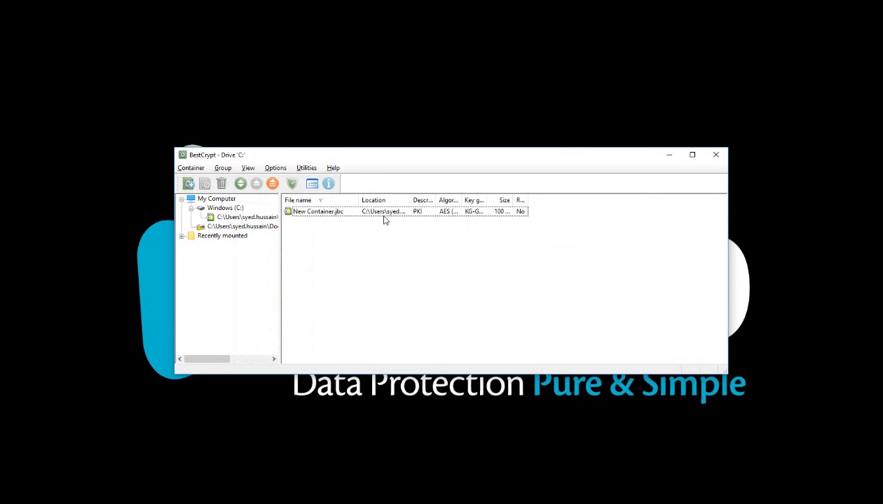
pyautogui.click(369, 216)
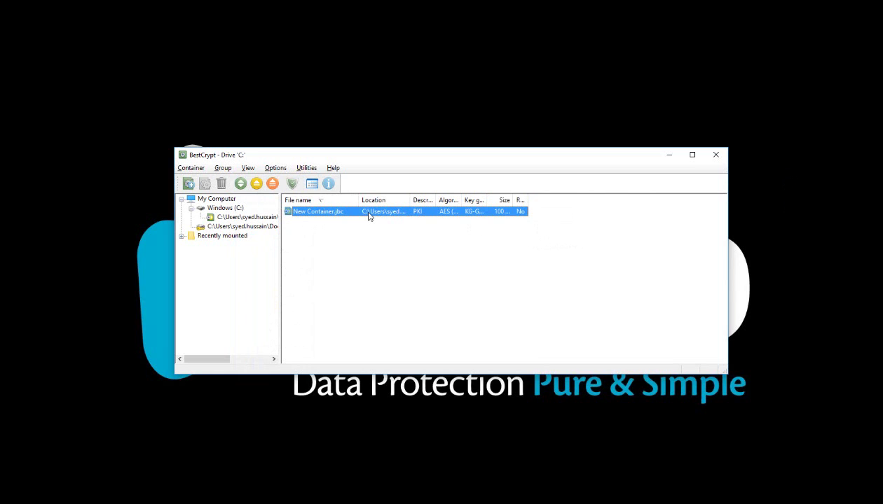